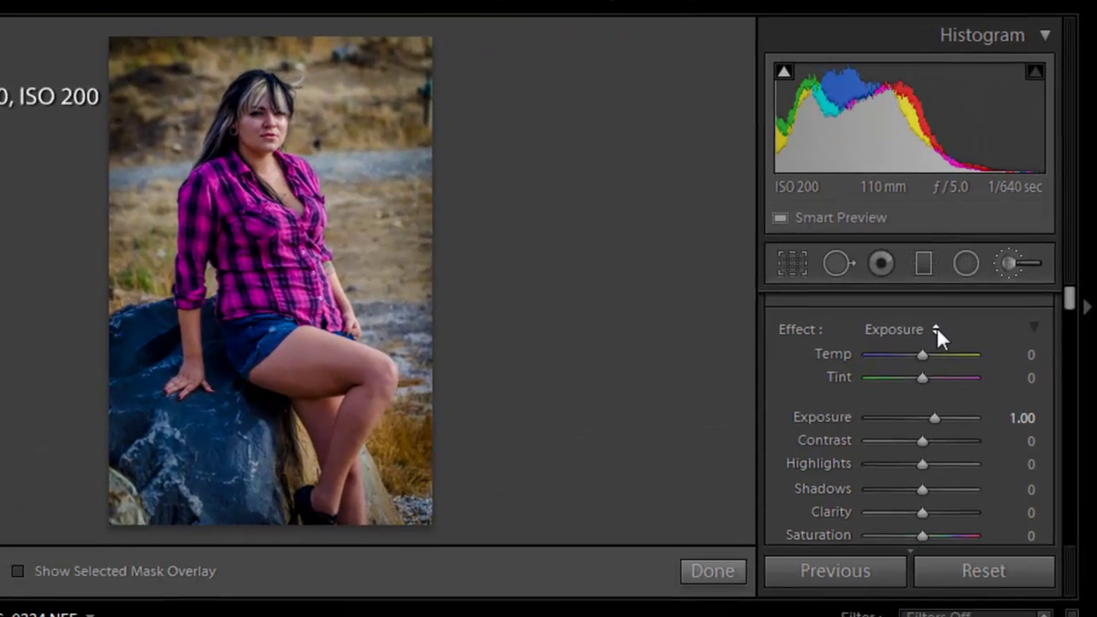
# Step: Set the adjustment brush effect to the Soften Skin preset
pyautogui.click(937, 331)
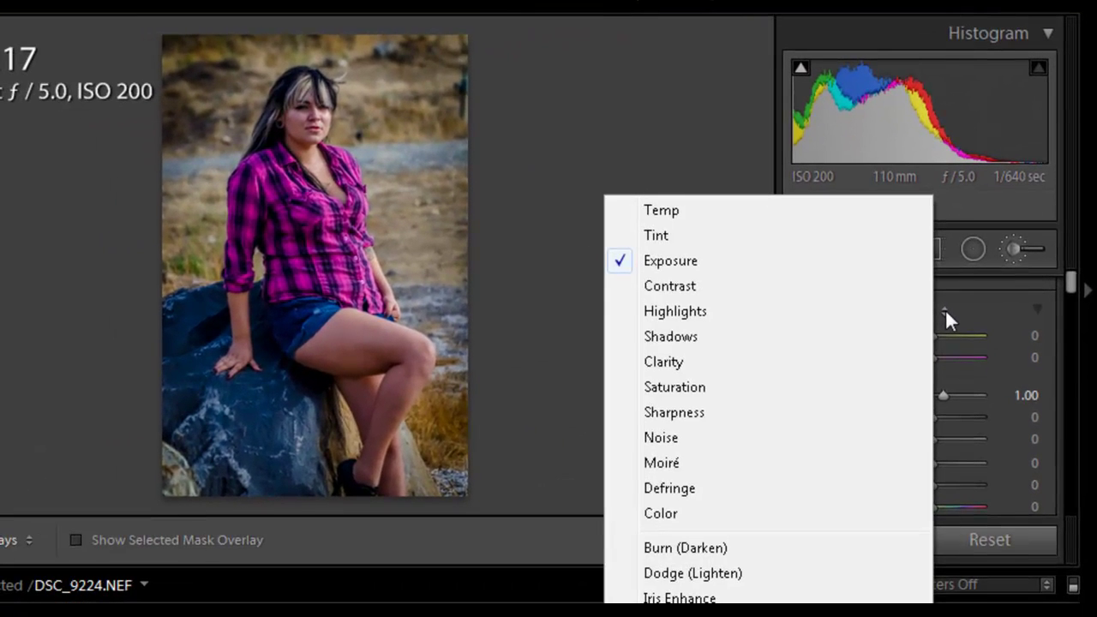
pyautogui.click(590, 73)
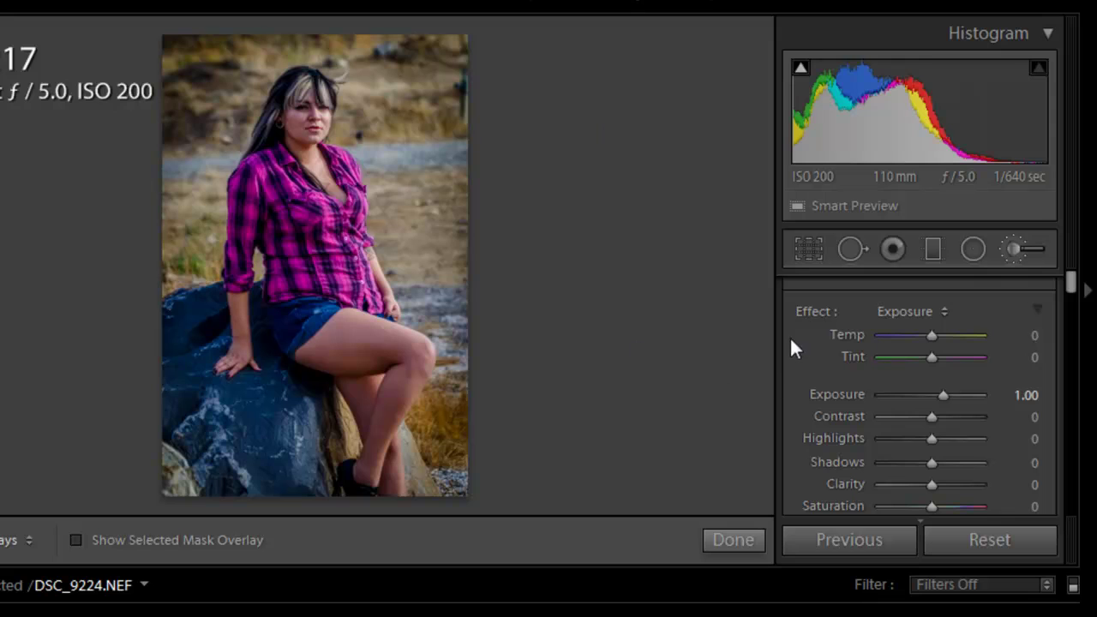
pyautogui.click(937, 311)
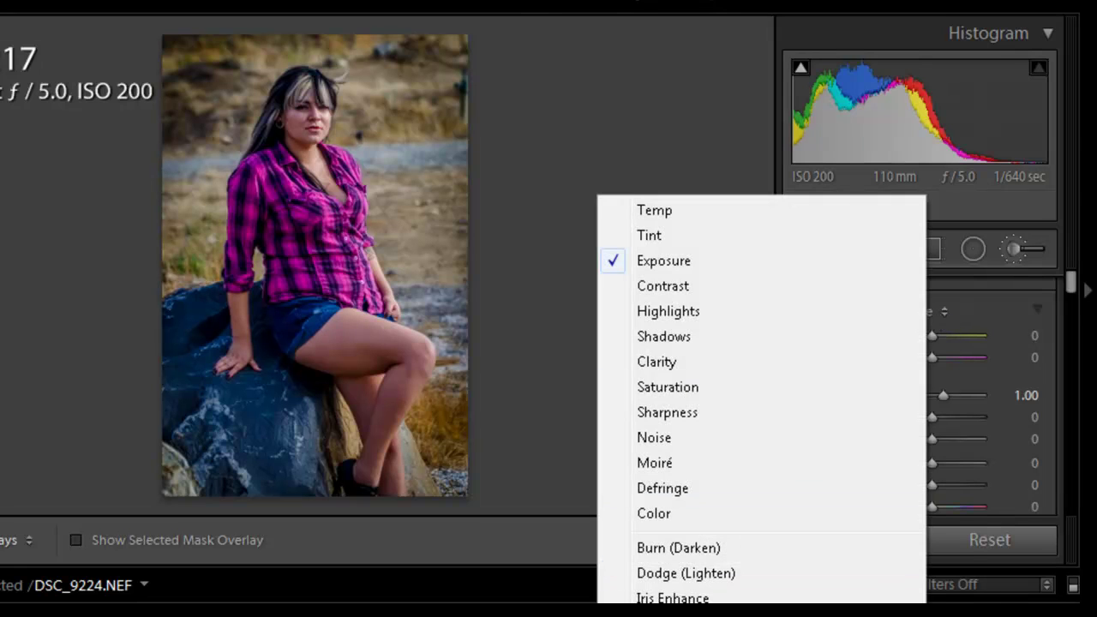
pyautogui.click(672, 616)
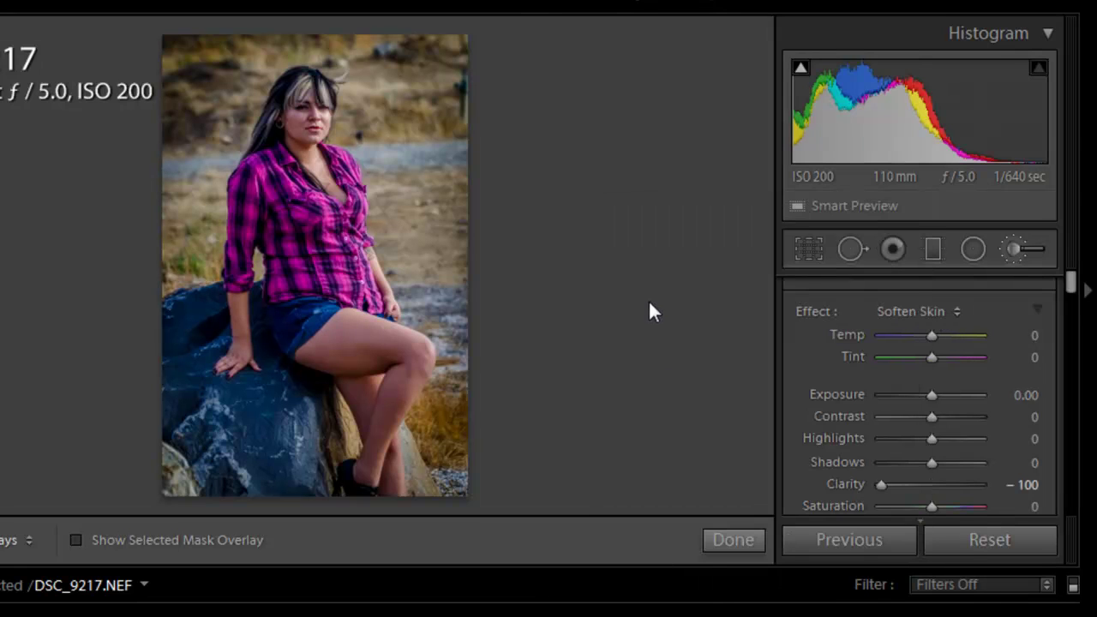
# Step: Examine the Soften Skin slider values, the color picker, and the brush's size, feather, flow, Auto Mask and density settings
pyautogui.scroll(-3, 1071, 285)
pyautogui.scroll(5, 1071, 286)
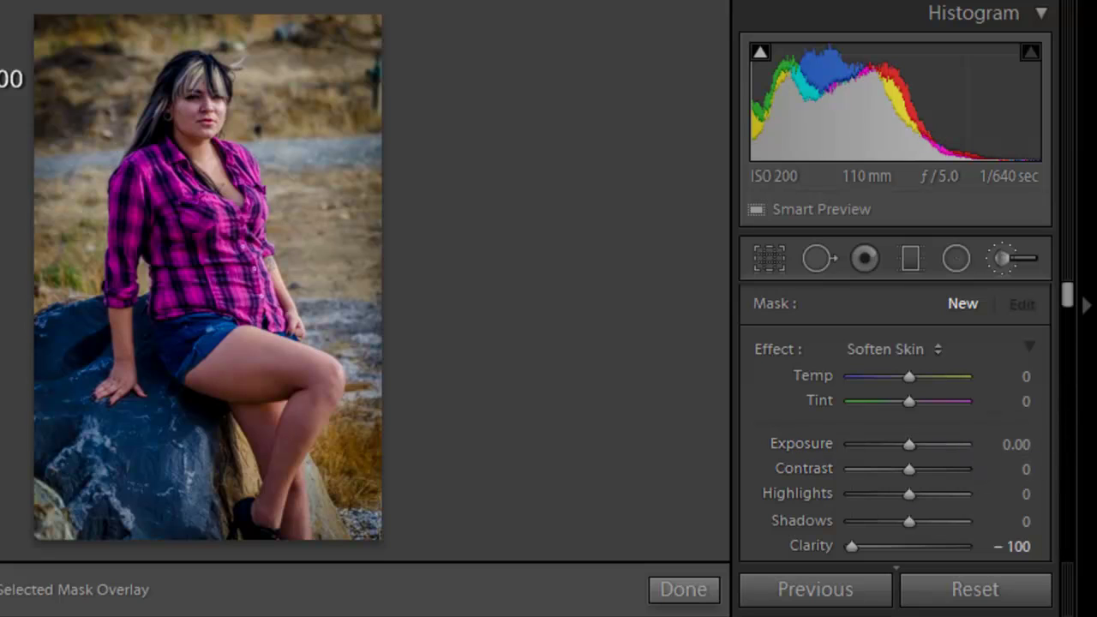
pyautogui.moveTo(1071, 306); pyautogui.dragTo(1069, 316)
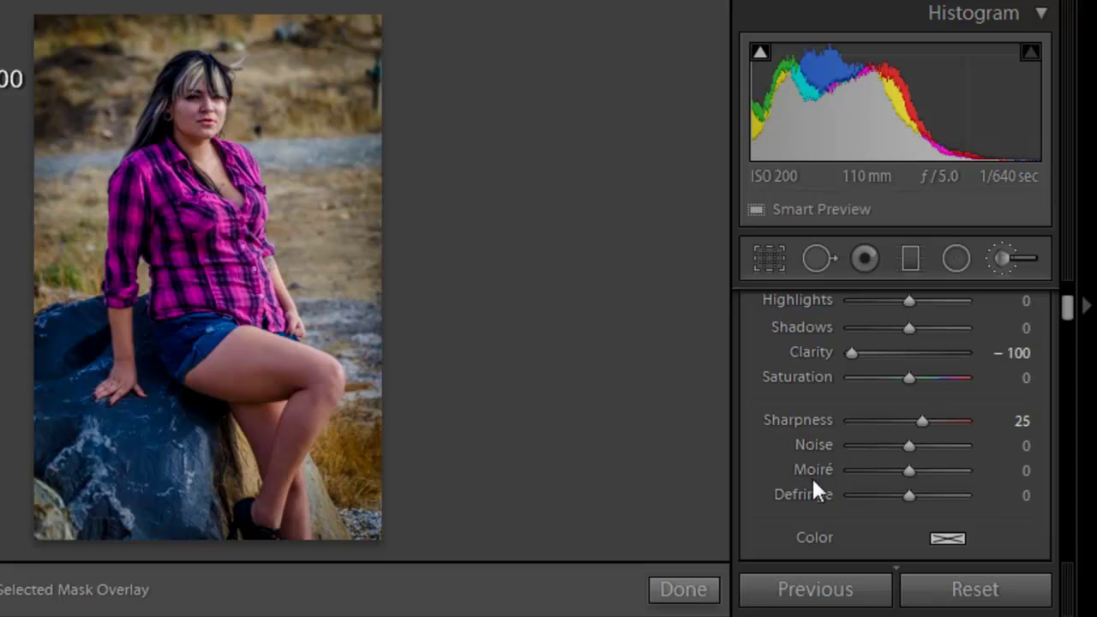
pyautogui.click(948, 538)
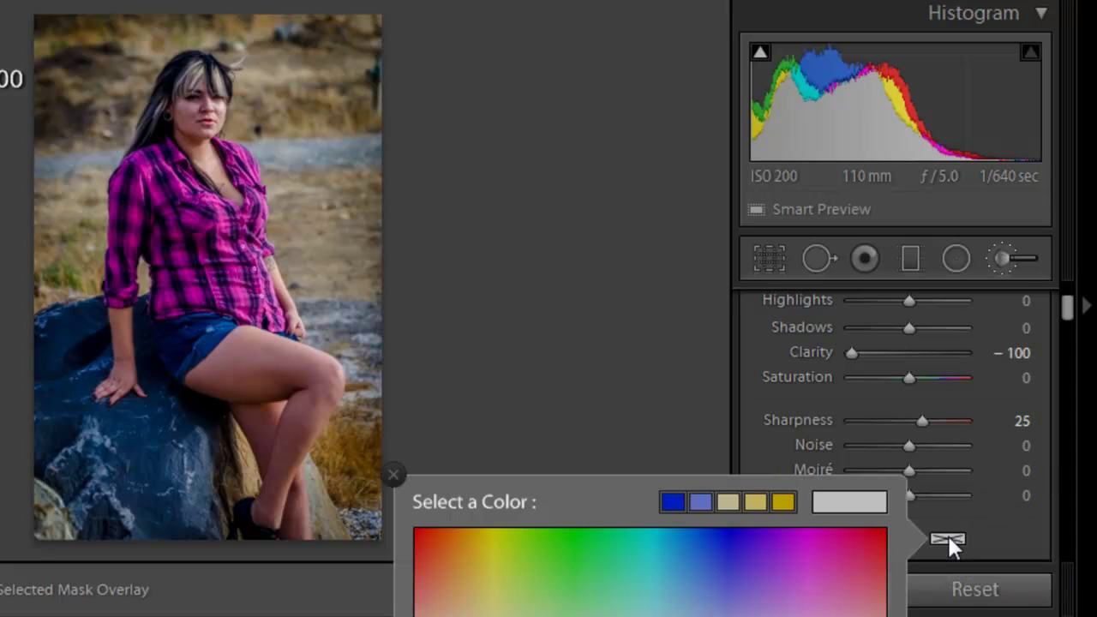
pyautogui.click(533, 380)
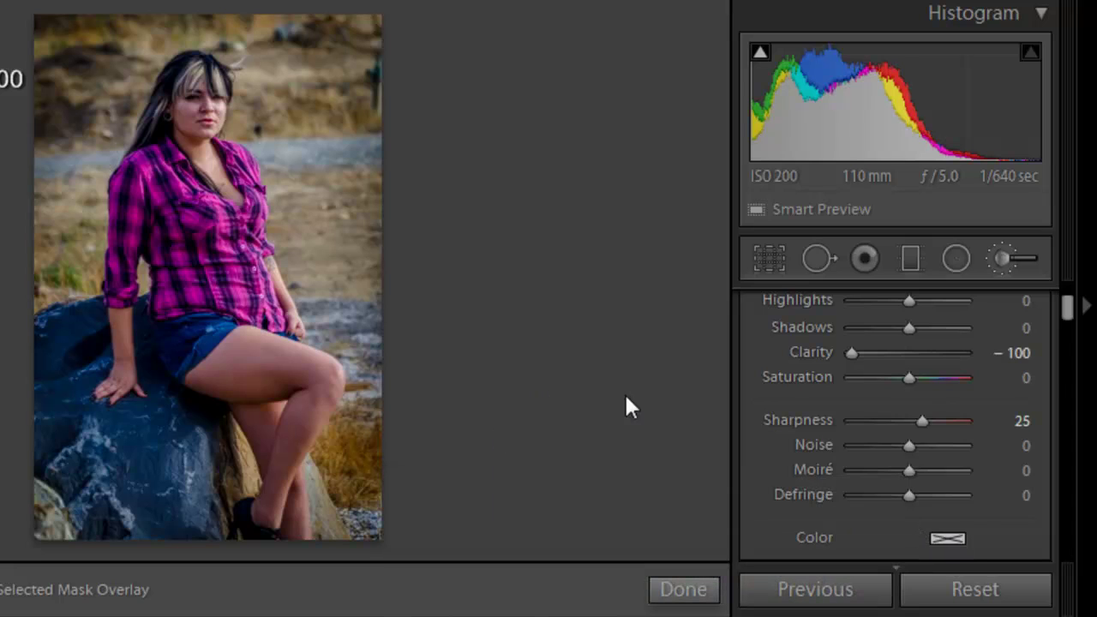
pyautogui.scroll(-4, 1067, 318)
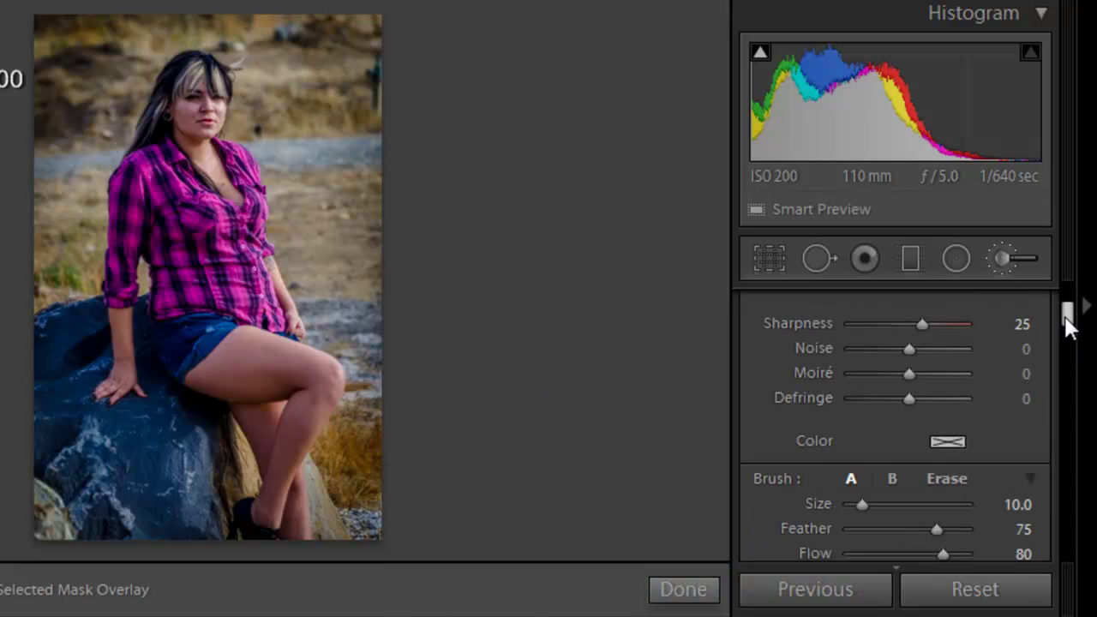
pyautogui.scroll(-2, 1067, 324)
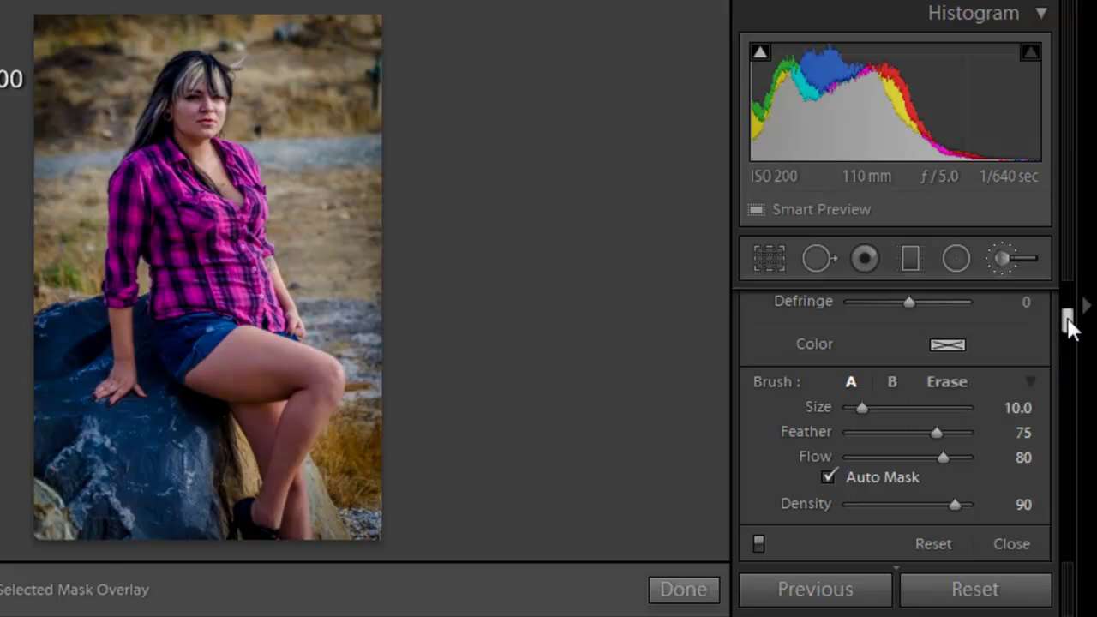
pyautogui.moveTo(1069, 326); pyautogui.dragTo(1071, 335)
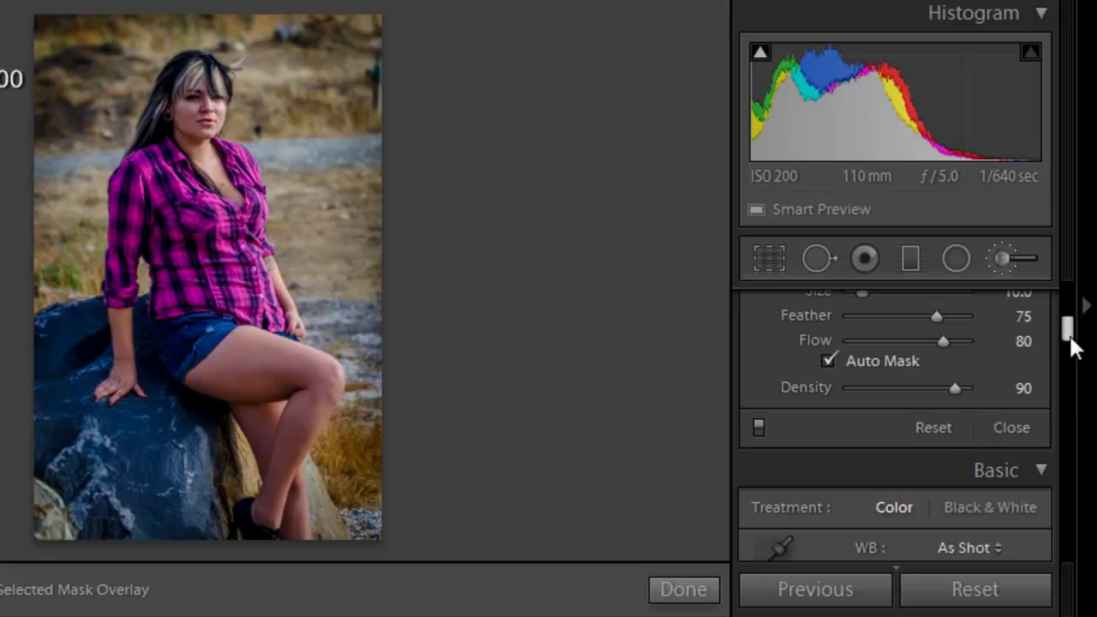
pyautogui.moveTo(1068, 333); pyautogui.dragTo(1072, 326)
pyautogui.scroll(3, 1070, 315)
pyautogui.scroll(1, 1069, 306)
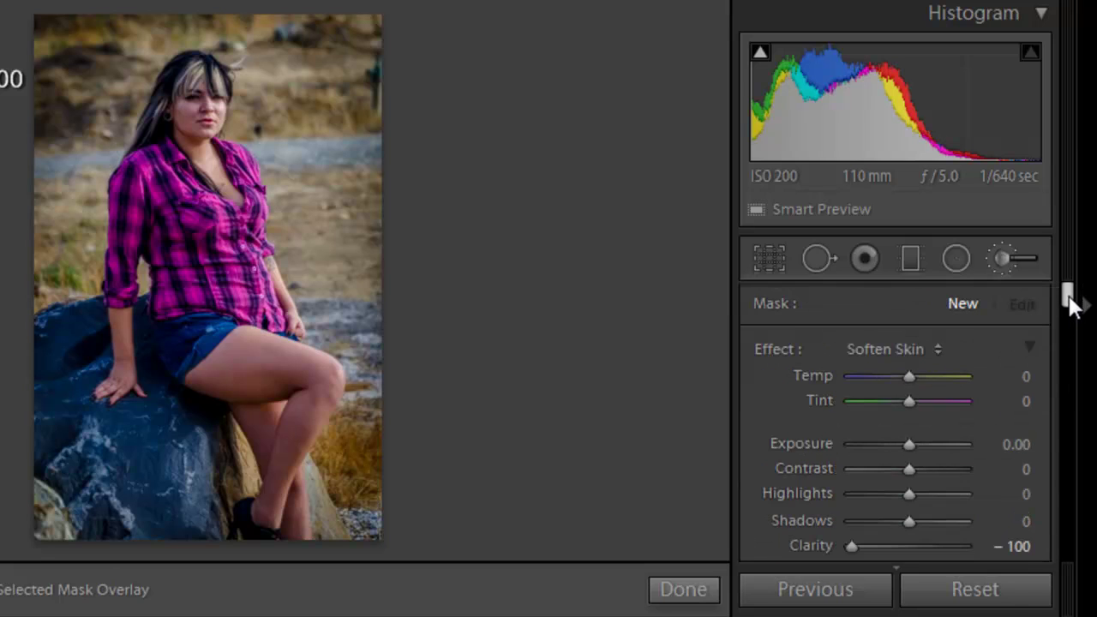
pyautogui.scroll(-1, 1069, 308)
pyautogui.scroll(-4, 1068, 313)
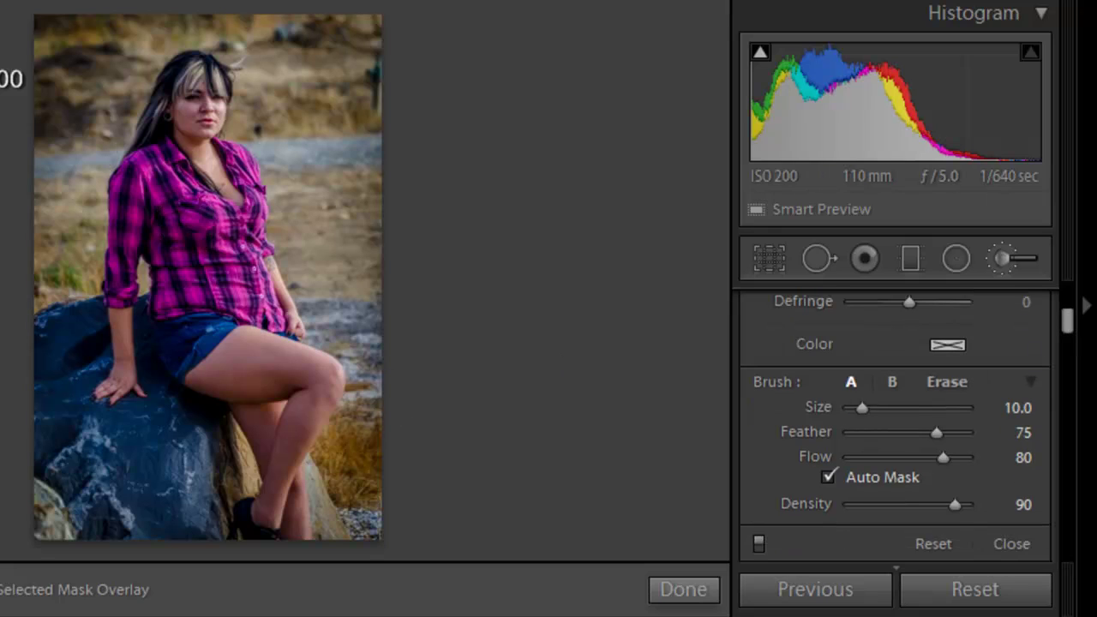
# Step: Close the adjustment brush and zoom in on the woman's face in the portrait
pyautogui.click(696, 590)
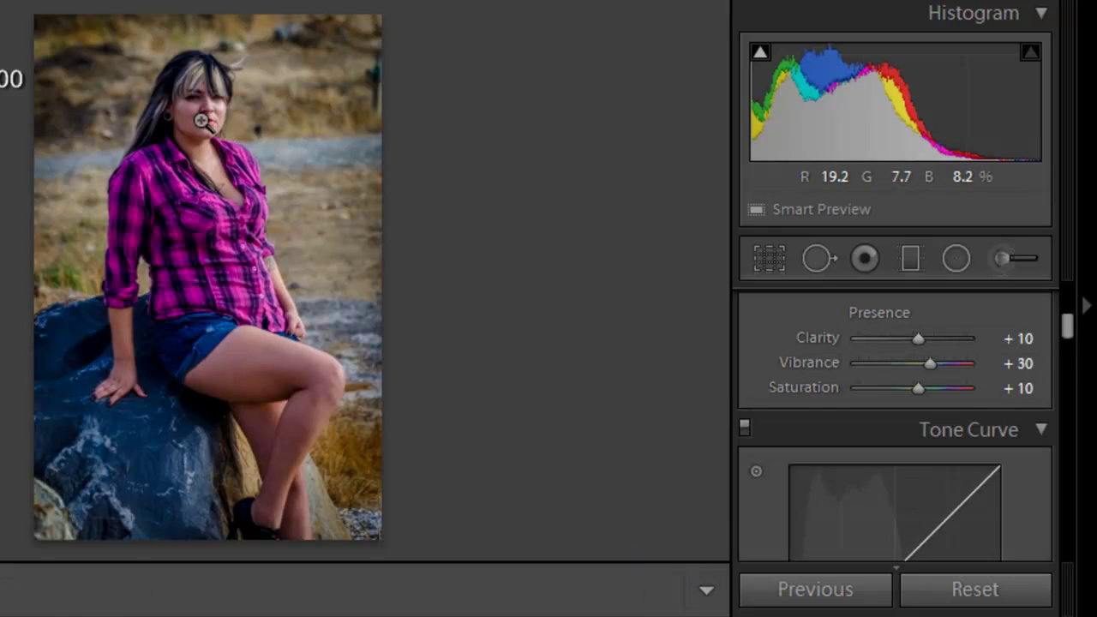
pyautogui.click(198, 117)
pyautogui.moveTo(198, 118); pyautogui.dragTo(238, 375)
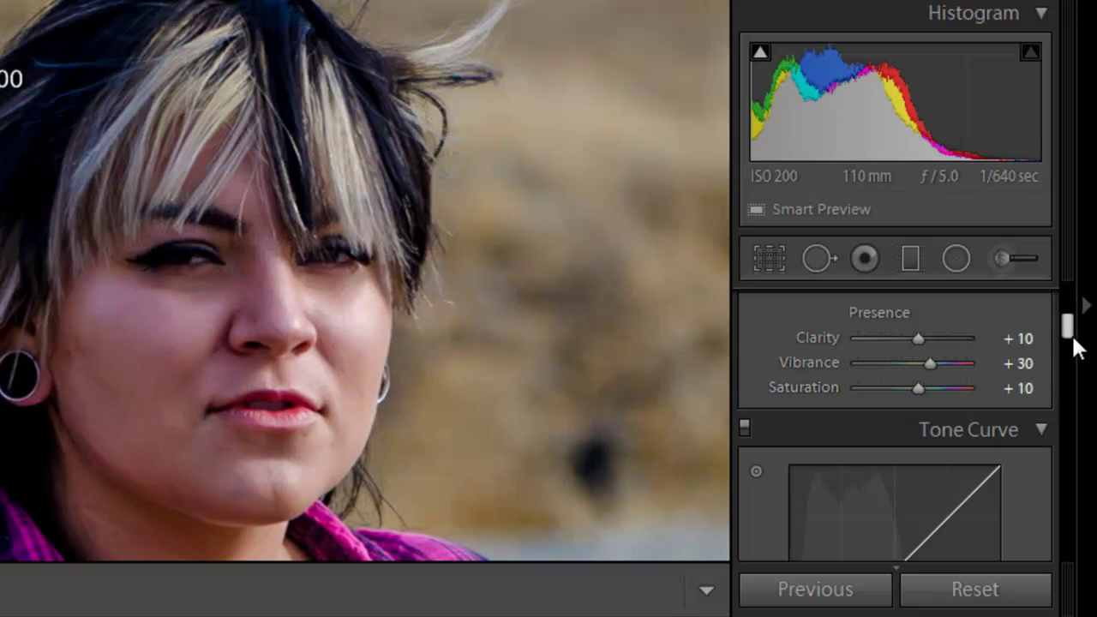
# Step: Reactivate the adjustment brush and paint the Soften Skin effect over the facial skin, leaving edit pins set to Always
pyautogui.moveTo(1071, 333); pyautogui.dragTo(1073, 304)
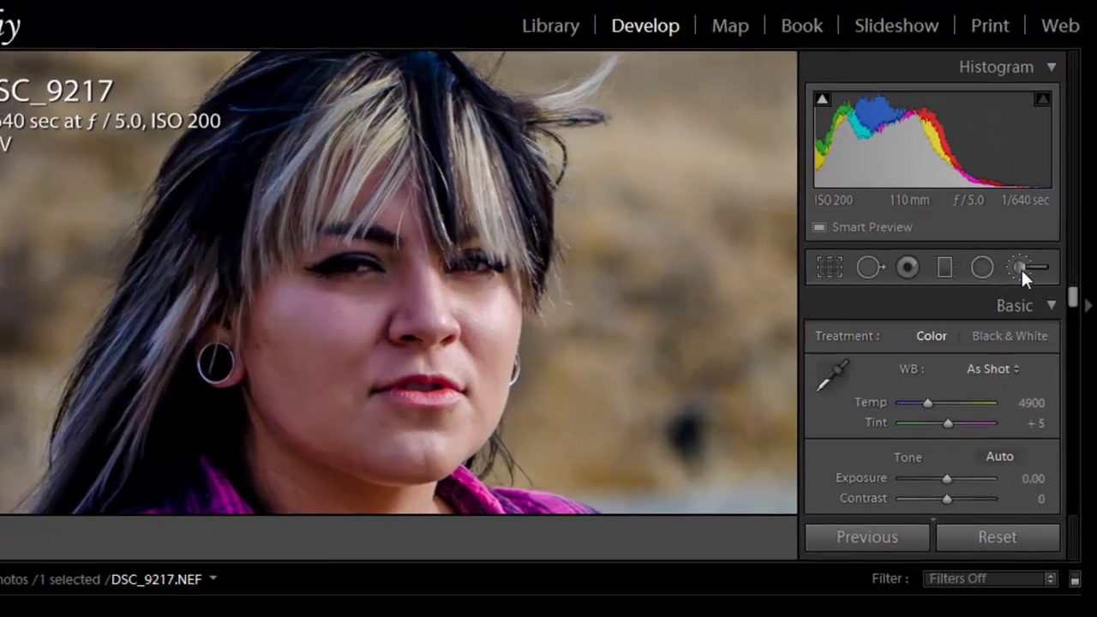
pyautogui.click(1005, 260)
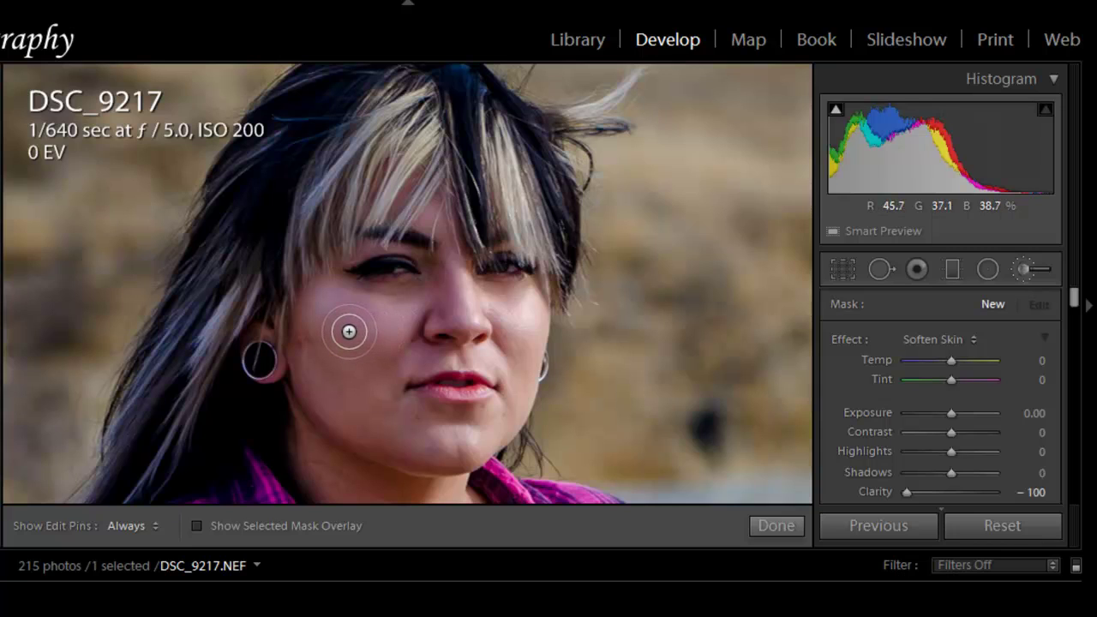
pyautogui.press('h')
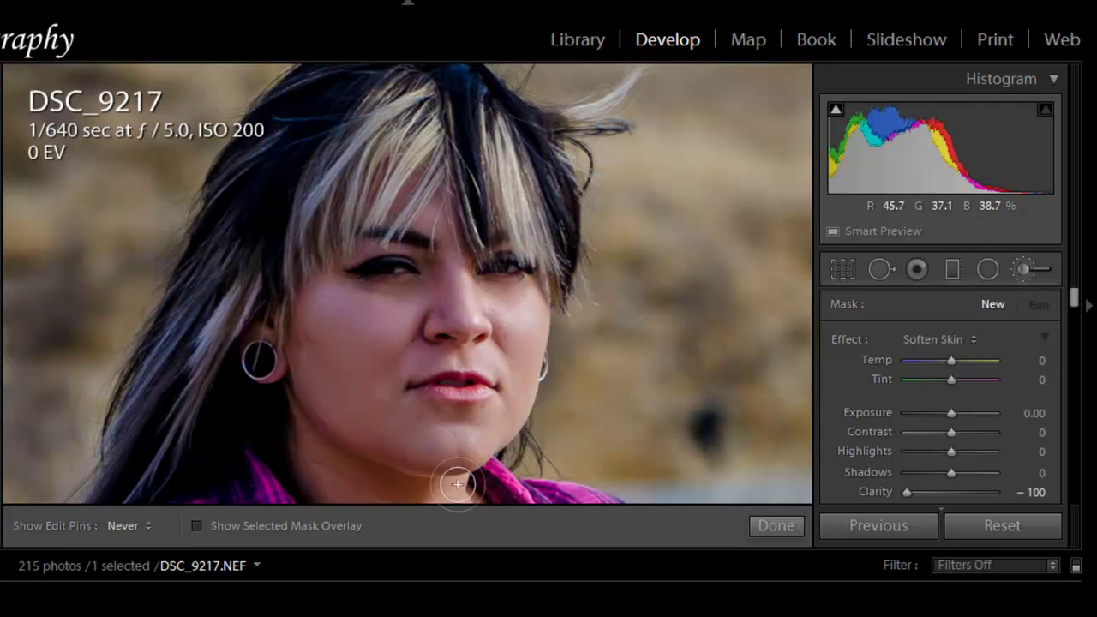
pyautogui.press('h')
pyautogui.click(345, 491)
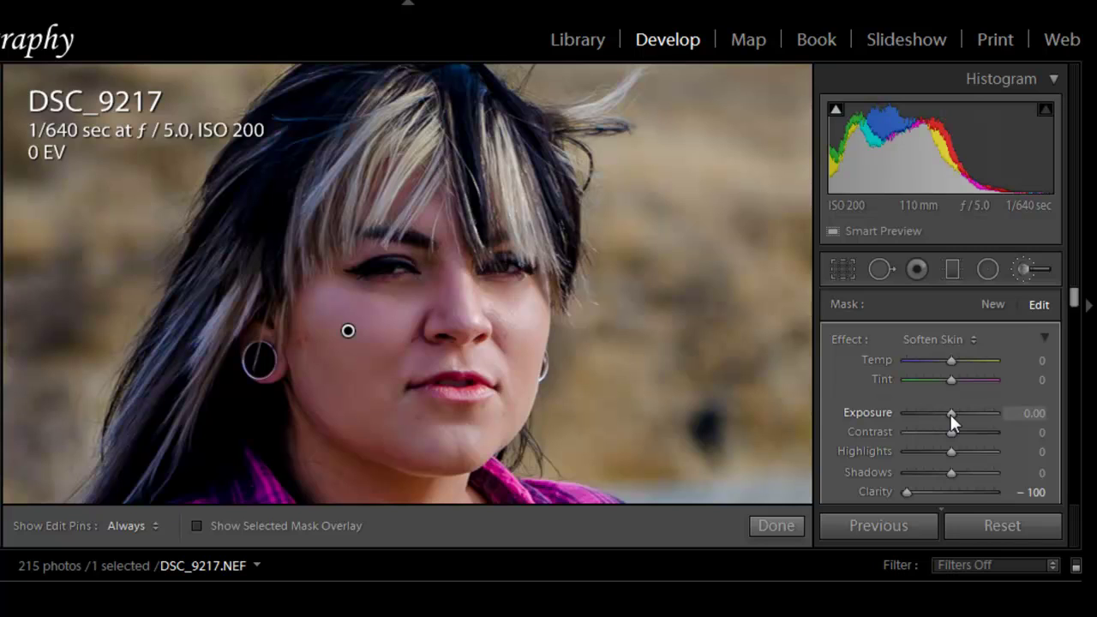
# Step: Try an exposure of 2.25 on the painted face mask and reset the exposure to its default
pyautogui.moveTo(950, 414); pyautogui.dragTo(975, 414)
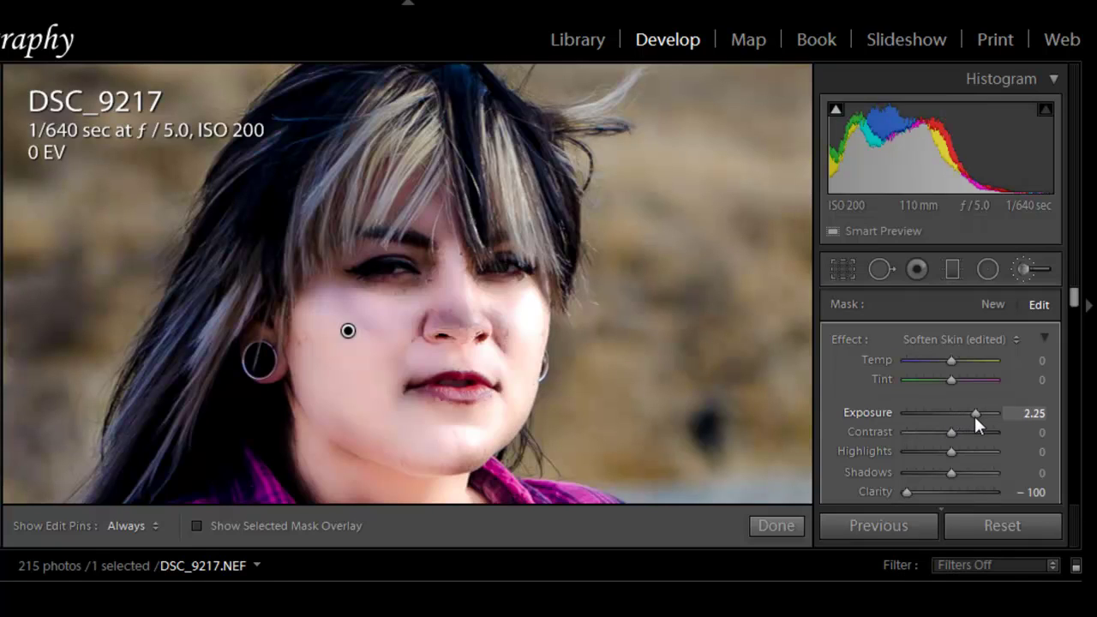
pyautogui.doubleClick(885, 413)
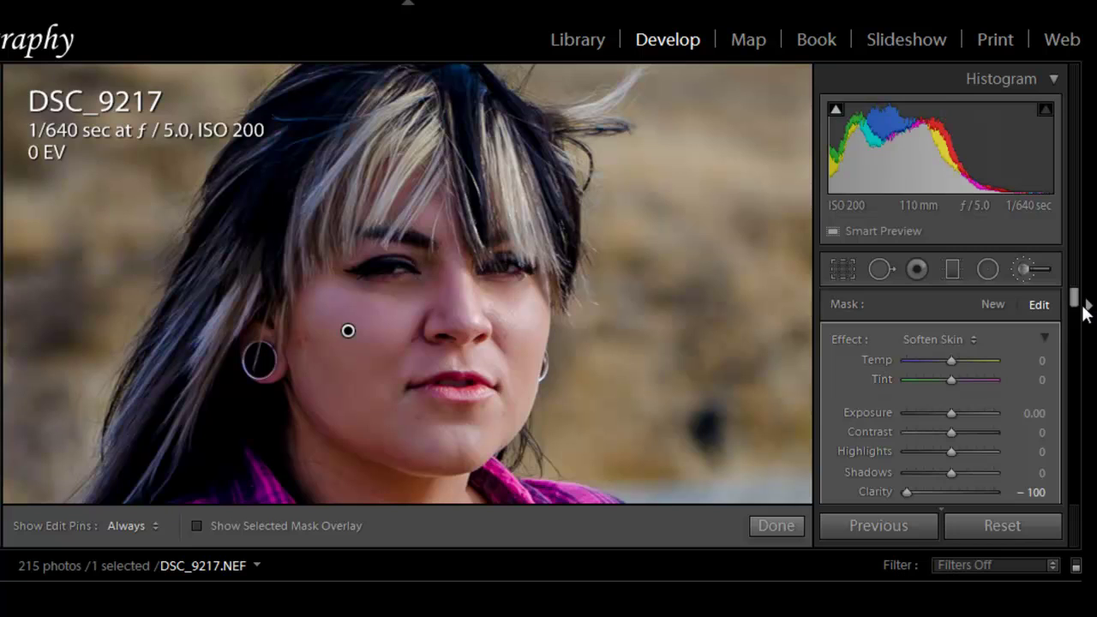
# Step: Review the effect sliders and brush settings applied to the selected face mask
pyautogui.moveTo(1073, 298); pyautogui.dragTo(1077, 315)
pyautogui.scroll(-1, 1078, 316)
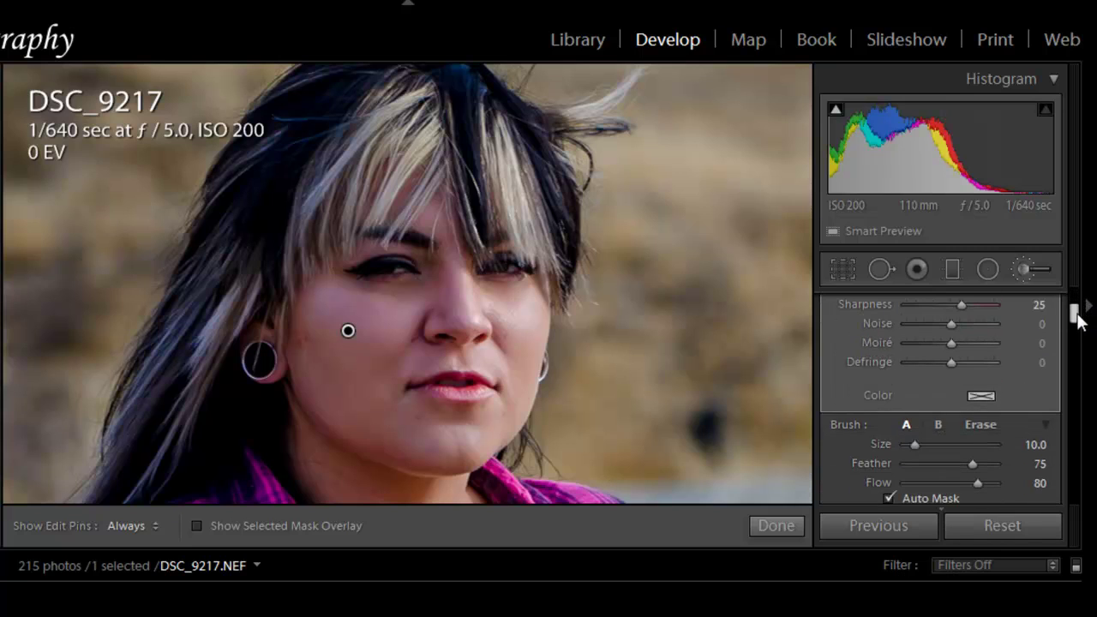
pyautogui.scroll(-3, 1074, 319)
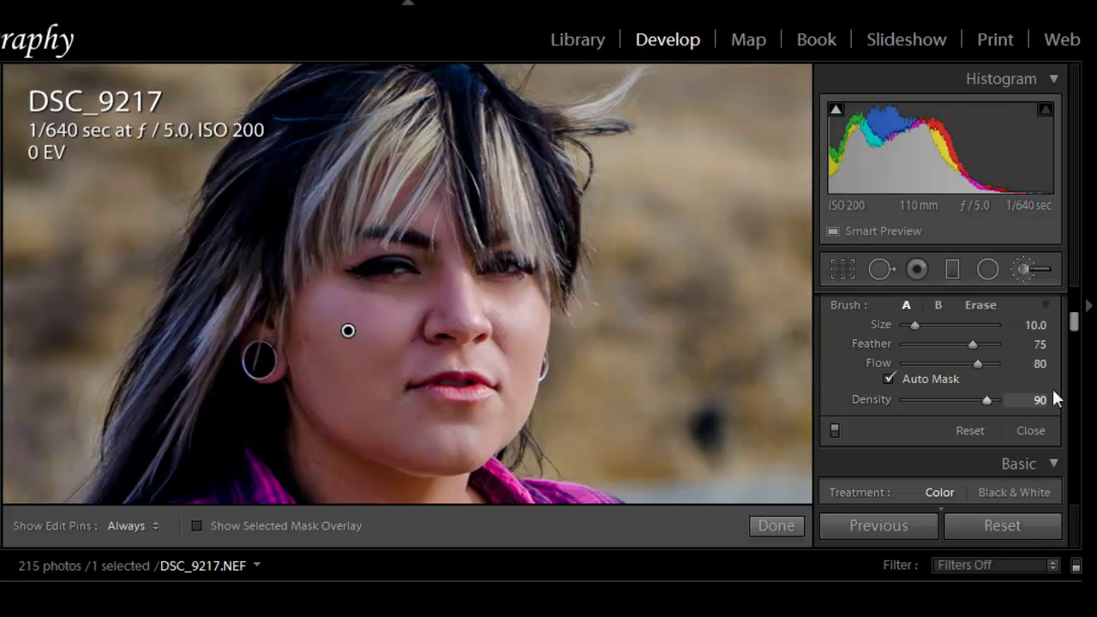
pyautogui.scroll(4, 1075, 314)
pyautogui.scroll(3, 1078, 309)
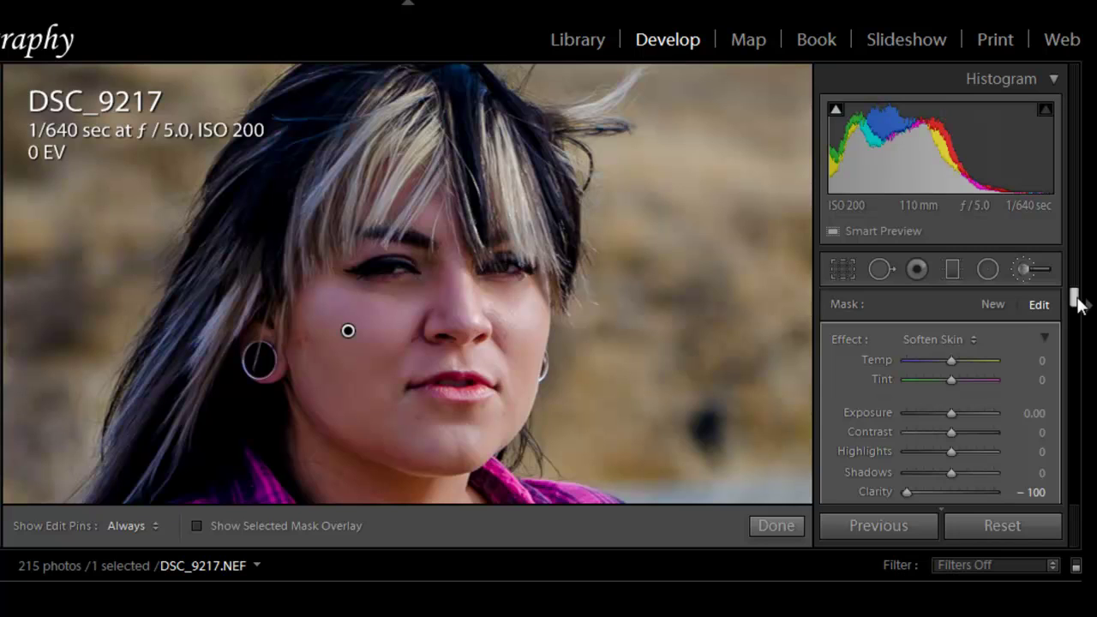
pyautogui.moveTo(1077, 300); pyautogui.dragTo(1077, 320)
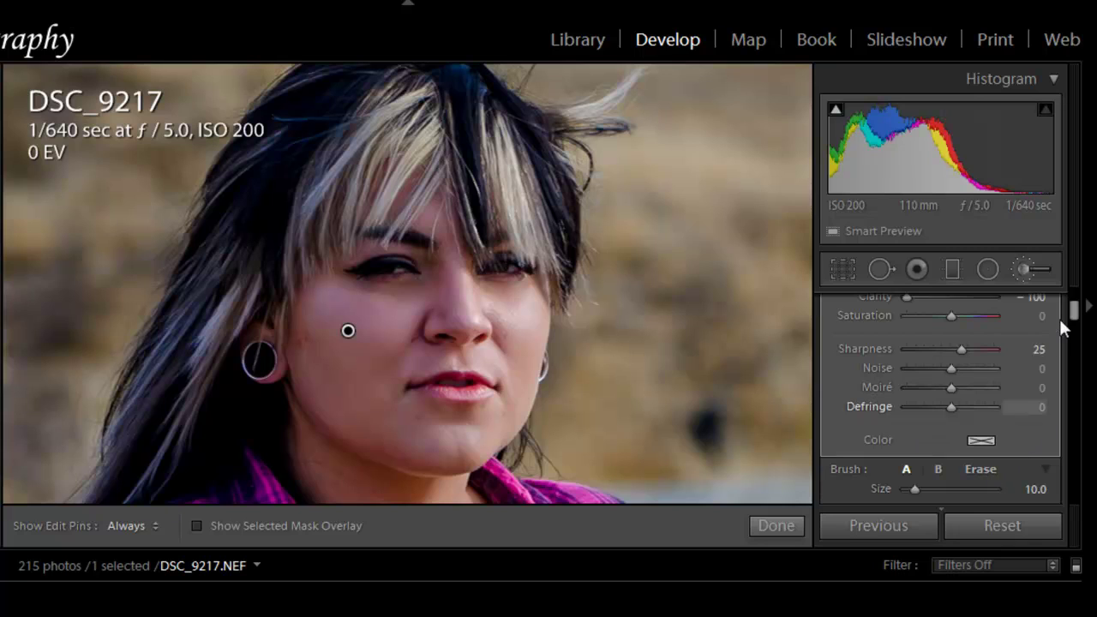
pyautogui.moveTo(1072, 311)
pyautogui.mouseDown()
pyautogui.moveTo(1074, 324)
pyautogui.moveTo(1071, 294)
pyautogui.mouseUp()
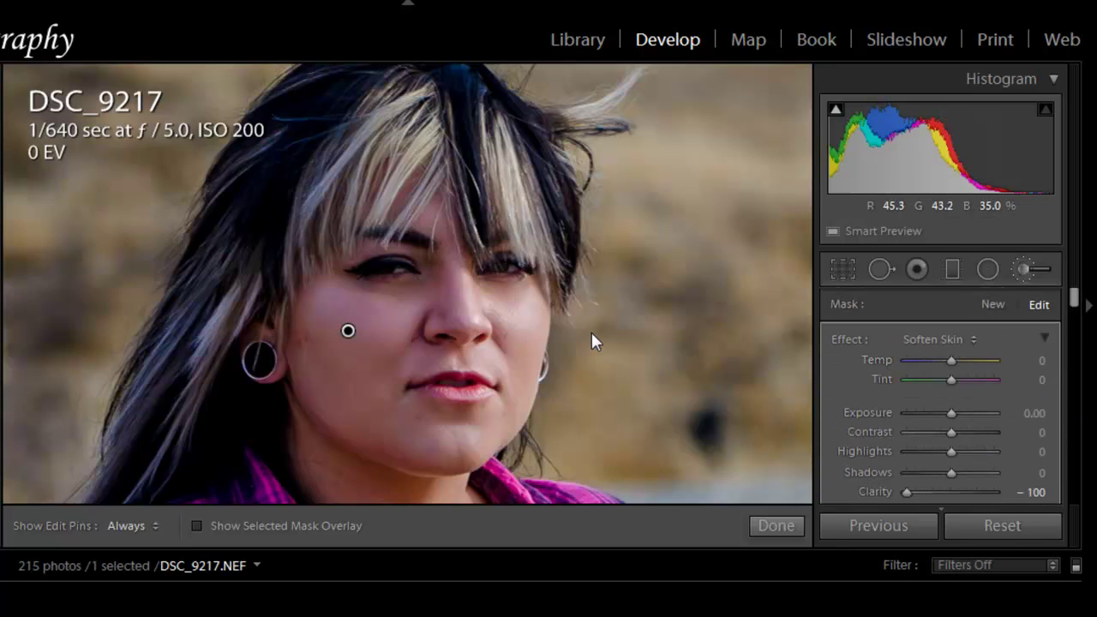